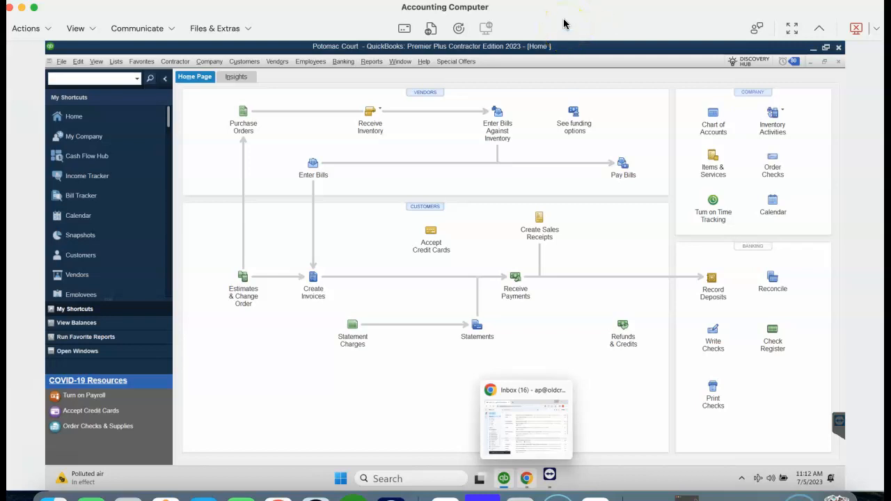
# Open the Job Estimates vs. Actuals Detail report from Job Costing, filtered to the Potomac Court job.
pyautogui.click(371, 62)
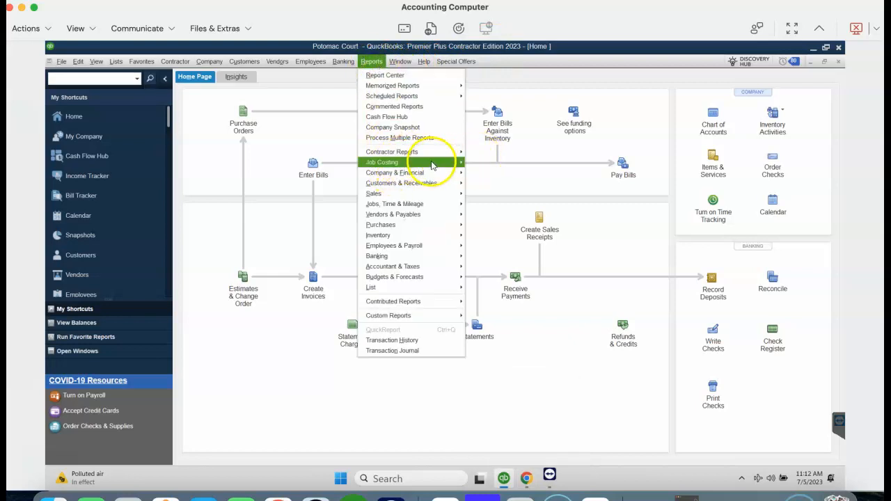
pyautogui.moveTo(431, 165)
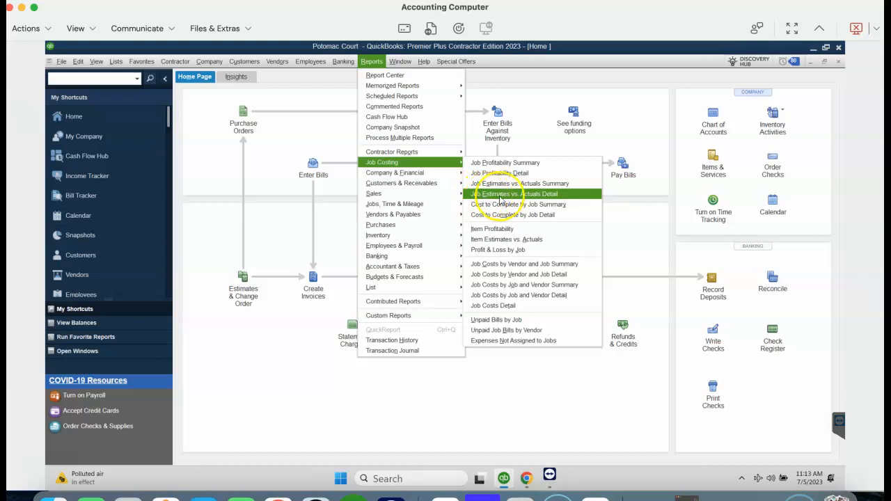
pyautogui.click(524, 196)
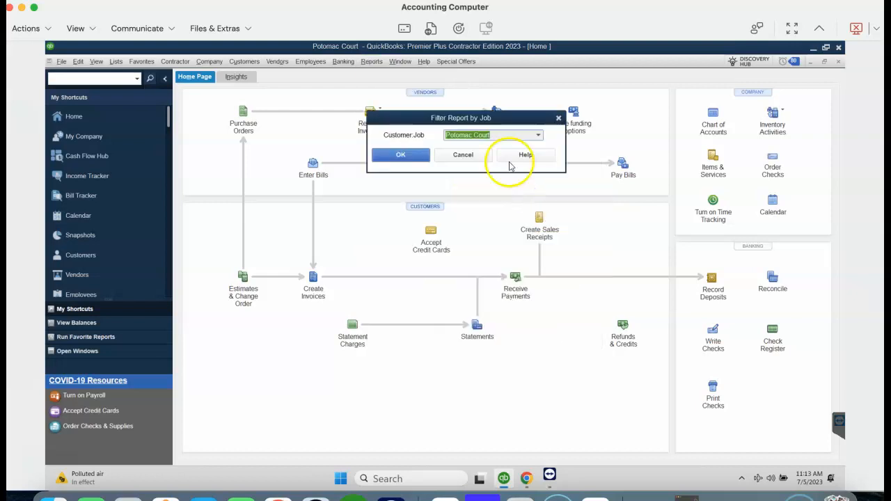
pyautogui.click(418, 156)
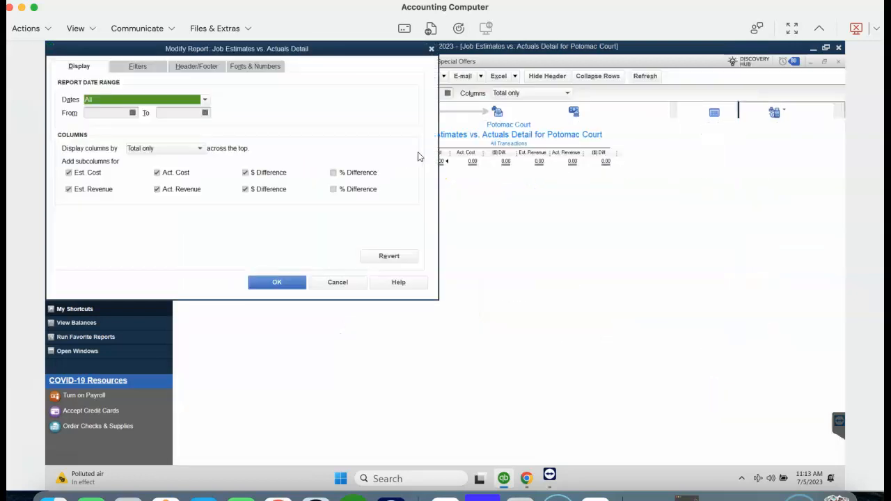
# Hide the Est. Revenue, Act. Revenue and $ Difference columns and remove the Estimate Active: Yes filter.
pyautogui.click(67, 189)
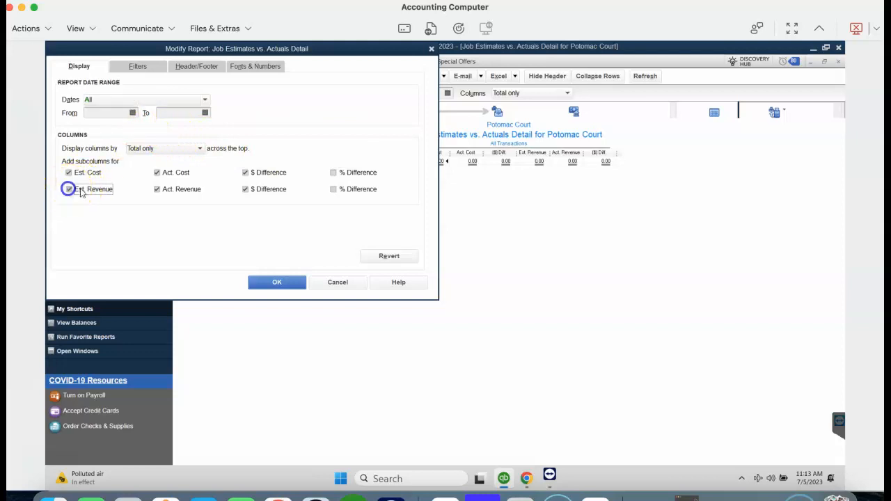
pyautogui.click(197, 190)
pyautogui.click(264, 195)
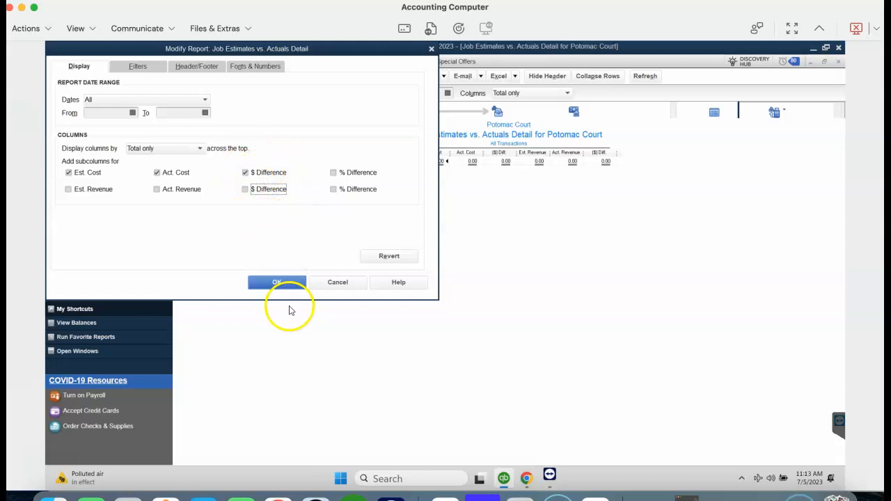
pyautogui.click(279, 287)
pyautogui.click(208, 111)
pyautogui.click(286, 113)
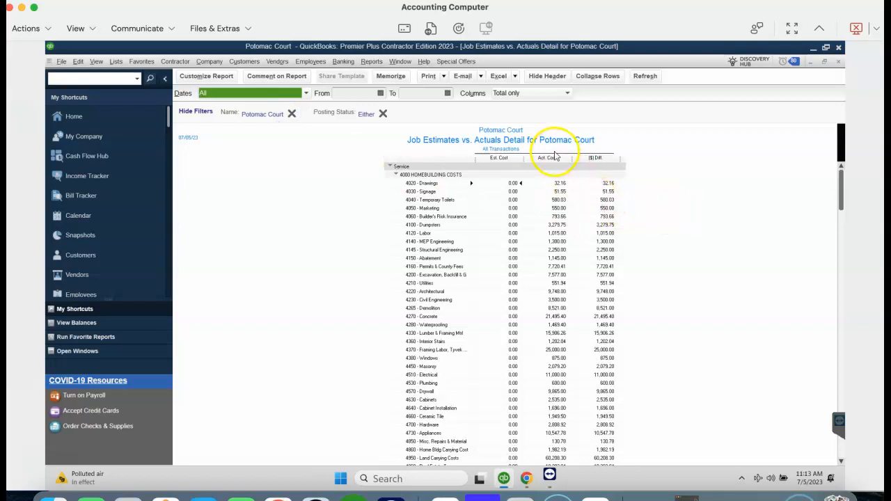
# Set the report's row labels to Arial size 14, applying it to related fonts.
pyautogui.scroll(-2, 557, 286)
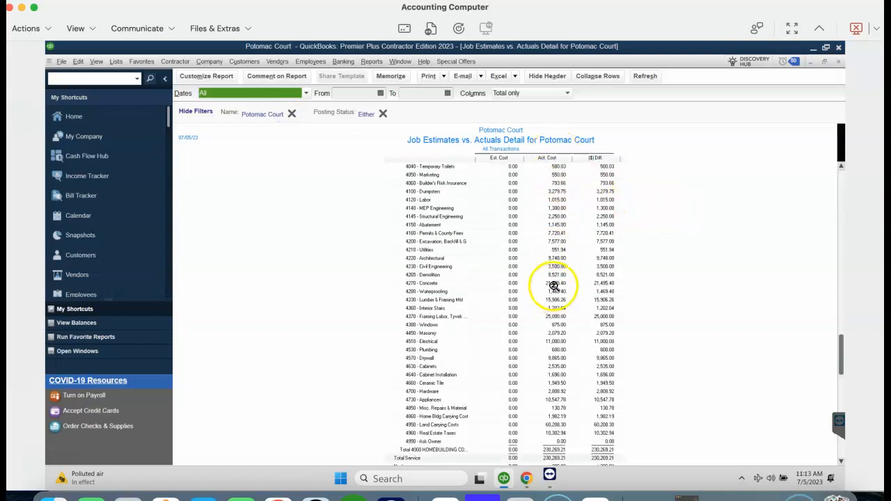
pyautogui.rightClick(433, 217)
pyautogui.click(229, 181)
pyautogui.click(229, 181)
pyautogui.click(212, 173)
pyautogui.click(89, 145)
pyautogui.write('ari')
pyautogui.click(89, 161)
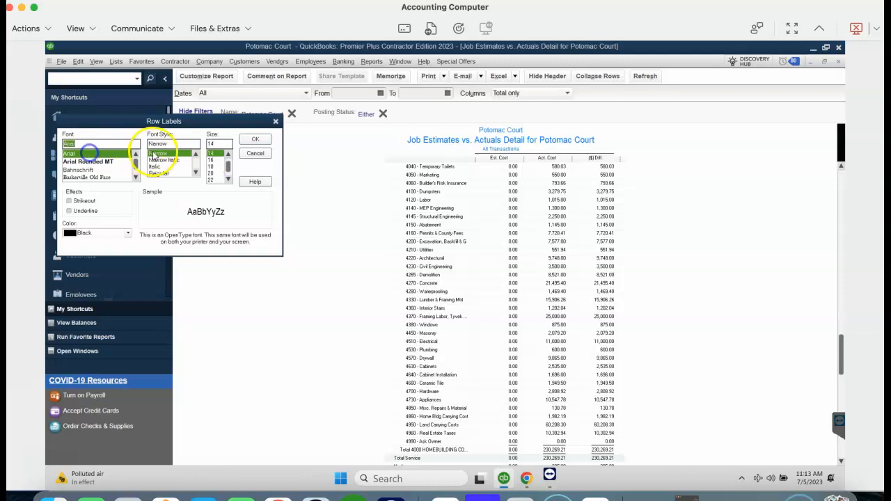
pyautogui.click(255, 139)
pyautogui.click(404, 175)
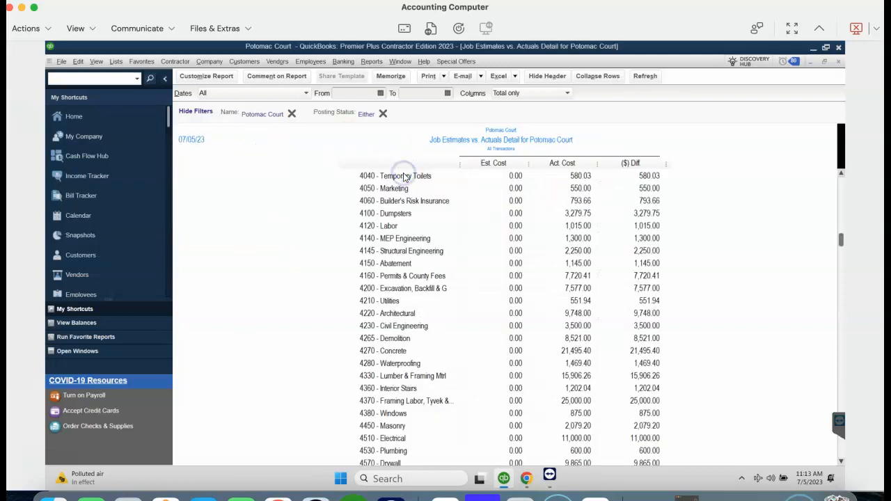
# Enlarge the report figures' font to size 18, applying it to related fonts.
pyautogui.rightClick(579, 216)
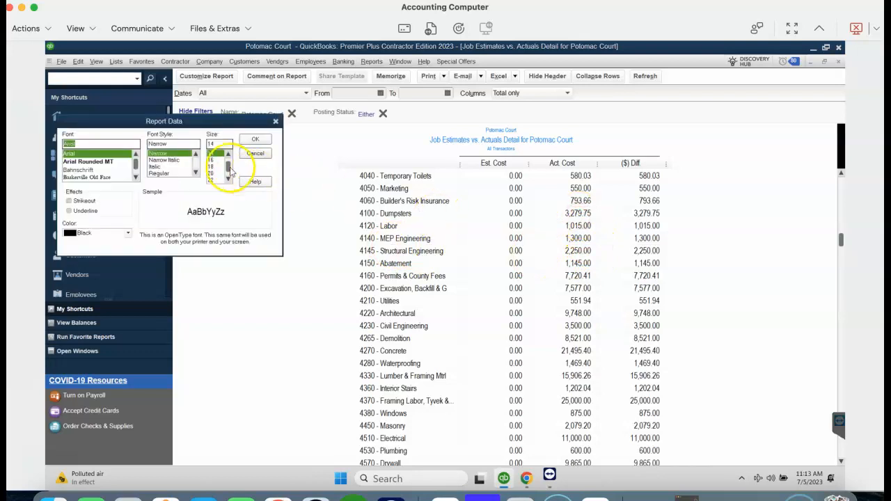
pyautogui.click(218, 163)
pyautogui.click(216, 166)
pyautogui.click(251, 142)
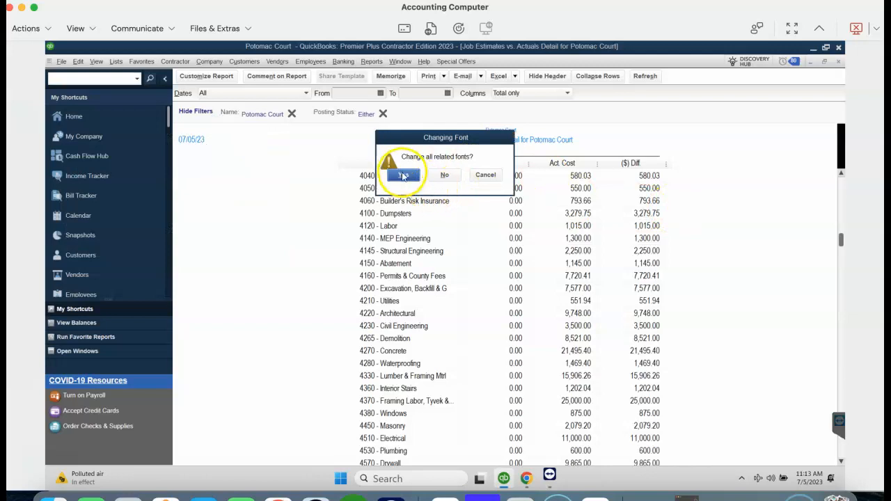
pyautogui.click(400, 173)
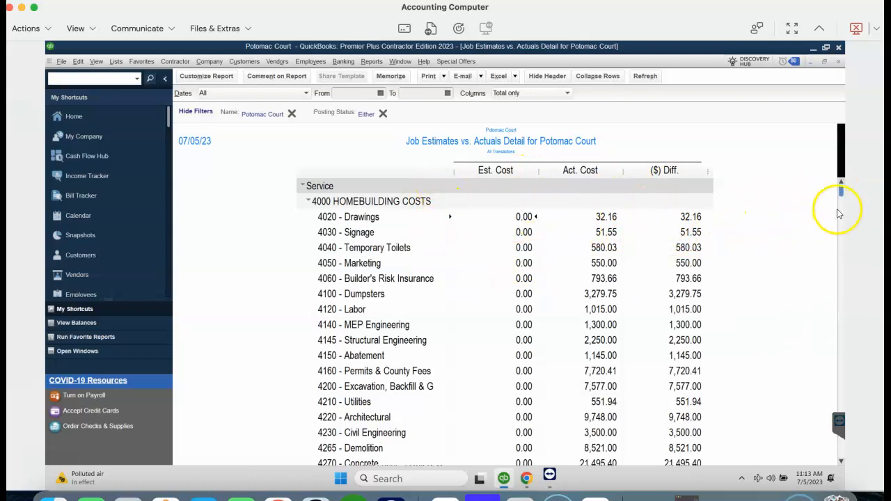
pyautogui.moveTo(840, 221); pyautogui.dragTo(830, 457)
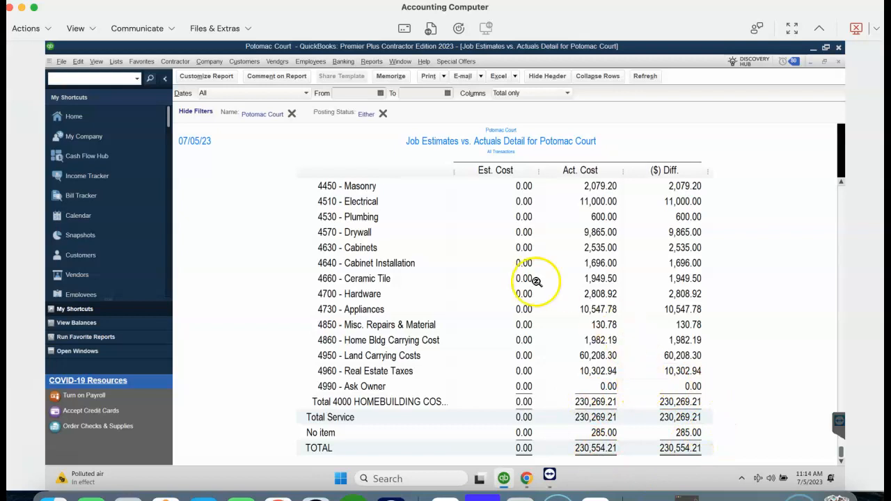
# Create a new estimate for customer Potomac Court and bring the budget spreadsheet into view.
pyautogui.click(211, 61)
pyautogui.click(246, 62)
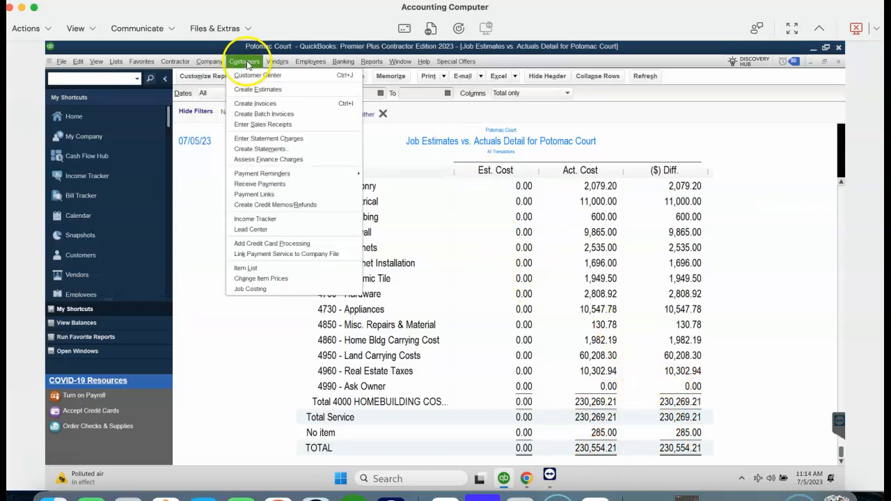
pyautogui.click(258, 89)
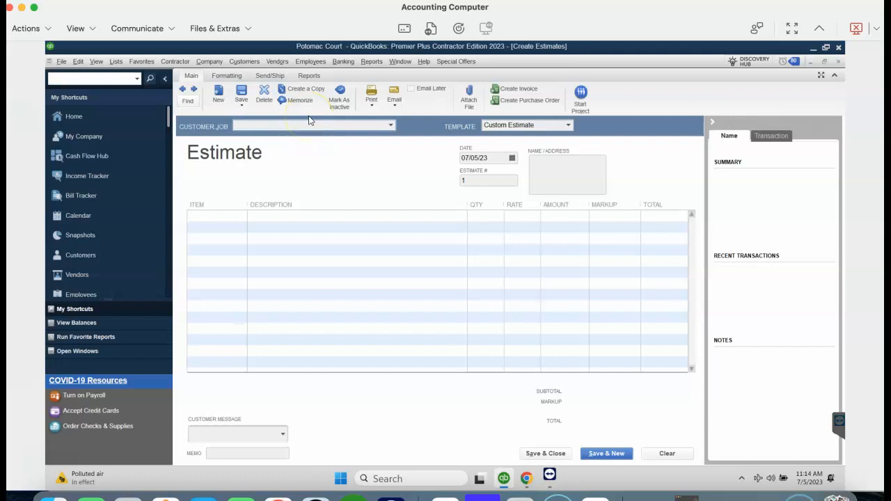
pyautogui.write('Potomac Court')
pyautogui.press('Tab')
pyautogui.click(409, 145)
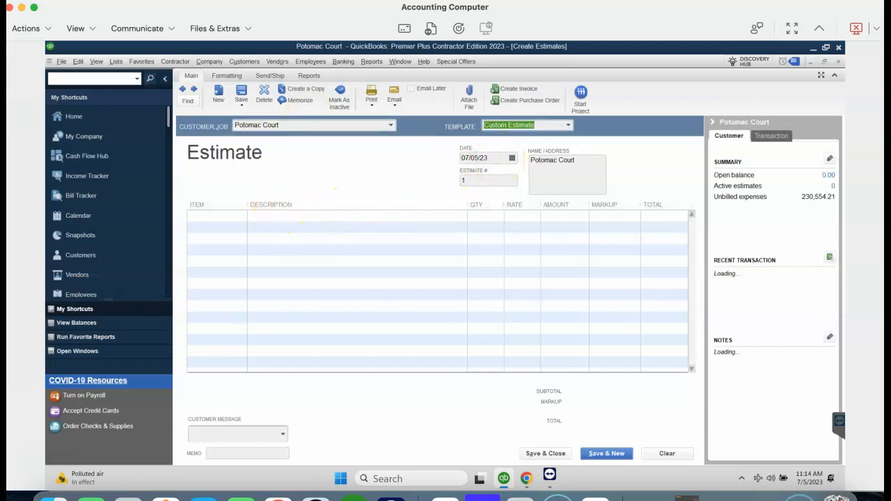
pyautogui.moveTo(561, 64); pyautogui.dragTo(430, 18)
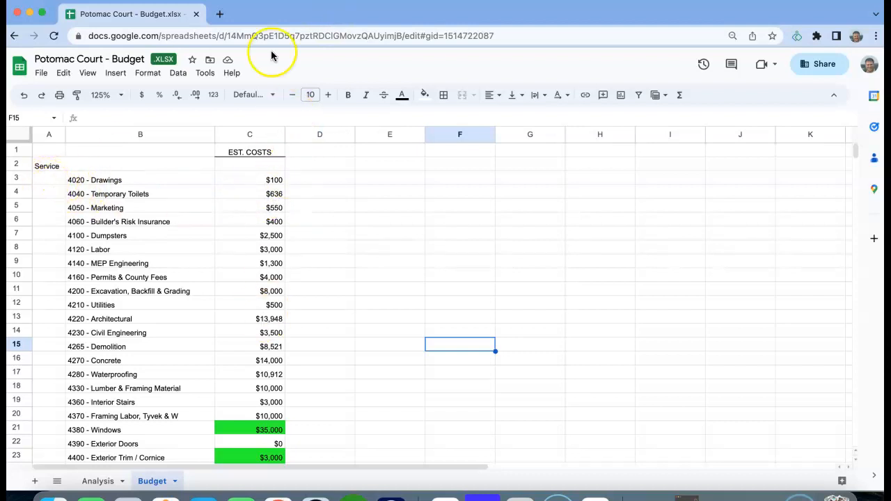
# Highlight the 4020 - Drawings budget row ($100), then return to the estimate's first line.
pyautogui.moveTo(326, 17); pyautogui.dragTo(458, 17)
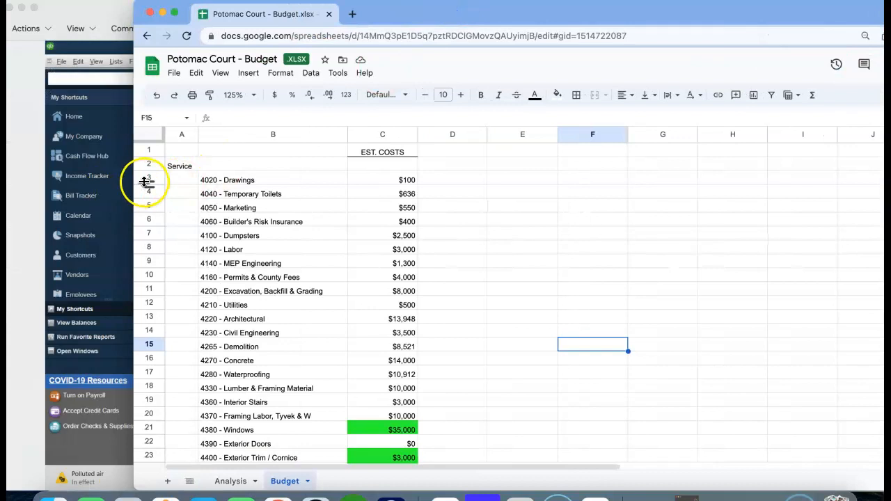
pyautogui.click(145, 177)
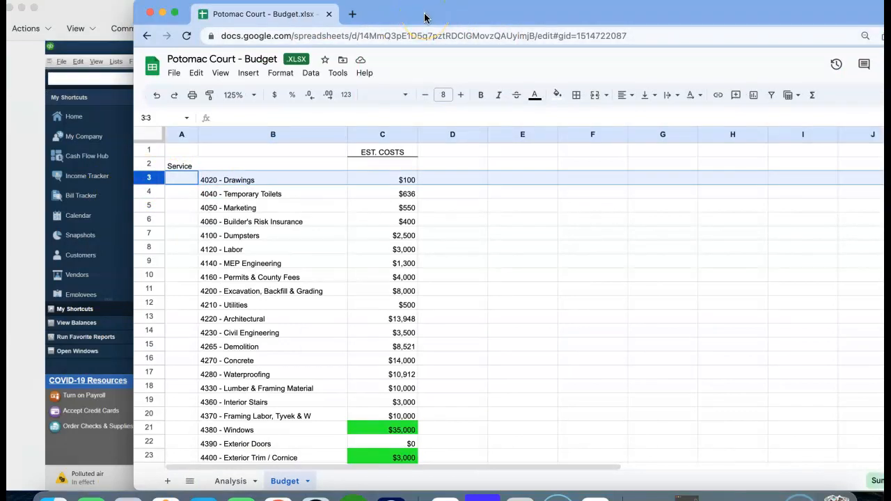
pyautogui.moveTo(425, 15); pyautogui.dragTo(884, 21)
pyautogui.click(227, 217)
# Add 4020 - Drawings as the first estimate line at 100.00.
pyautogui.write('4020 - Drawings')
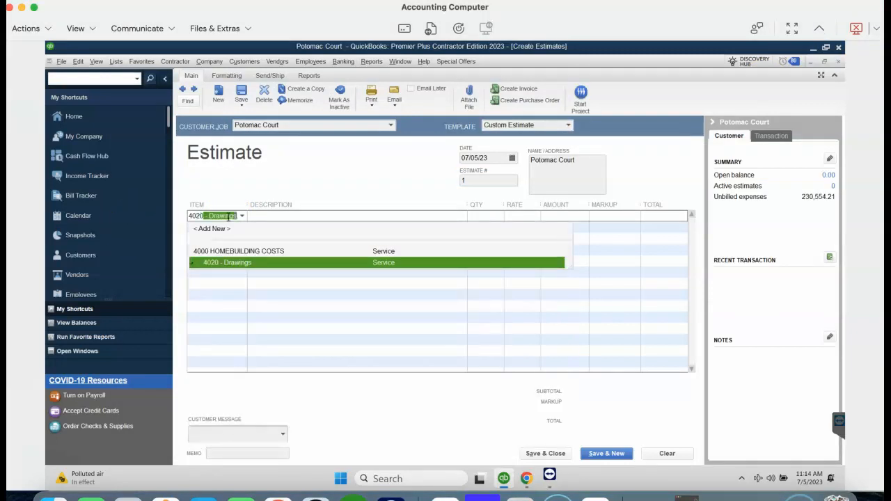
pyautogui.press('Tab')
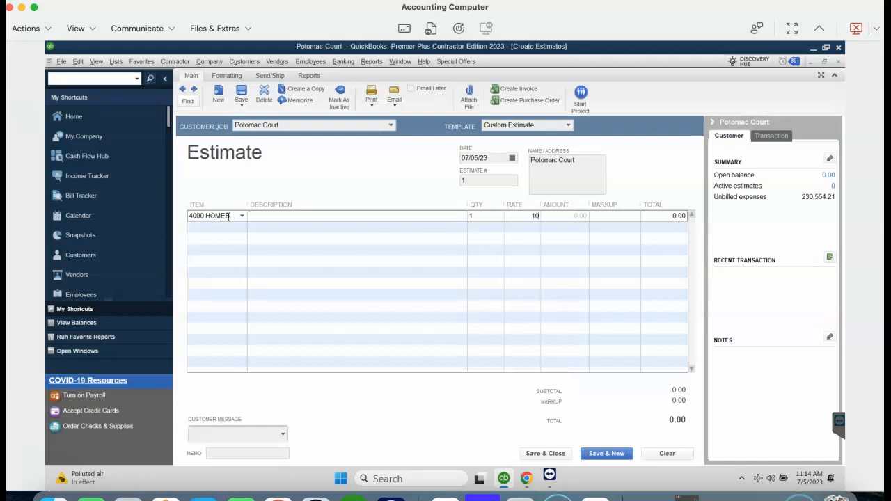
pyautogui.press('Tab')
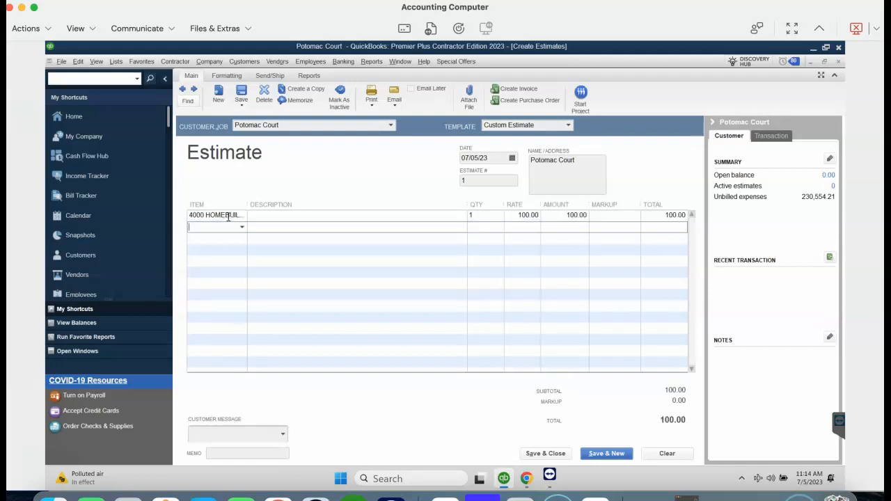
# Check the 4040 - Temporary Toilets budget row and enter item 4006 on the second line.
pyautogui.press('super+Tab')
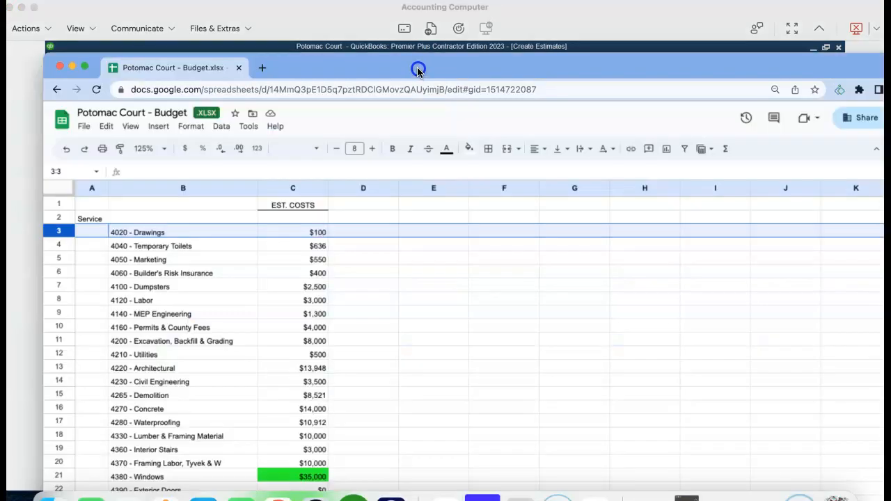
pyautogui.moveTo(418, 70); pyautogui.dragTo(493, 26)
pyautogui.click(133, 203)
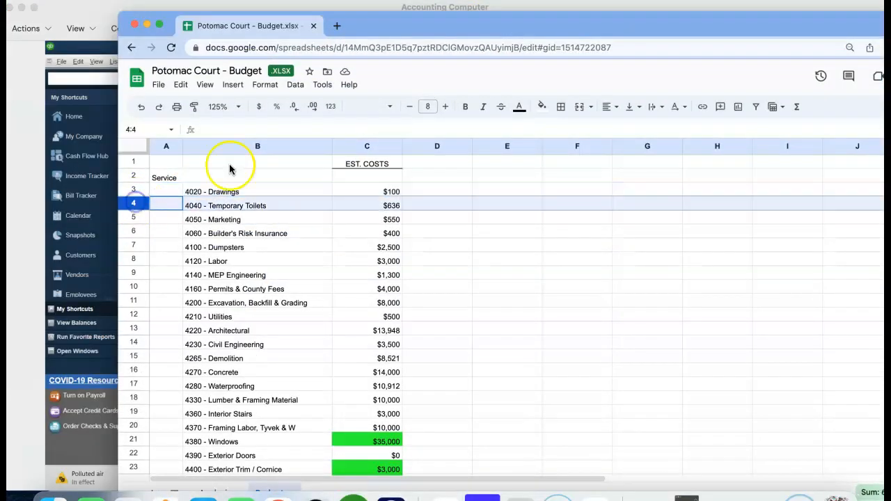
pyautogui.press('super+Tab')
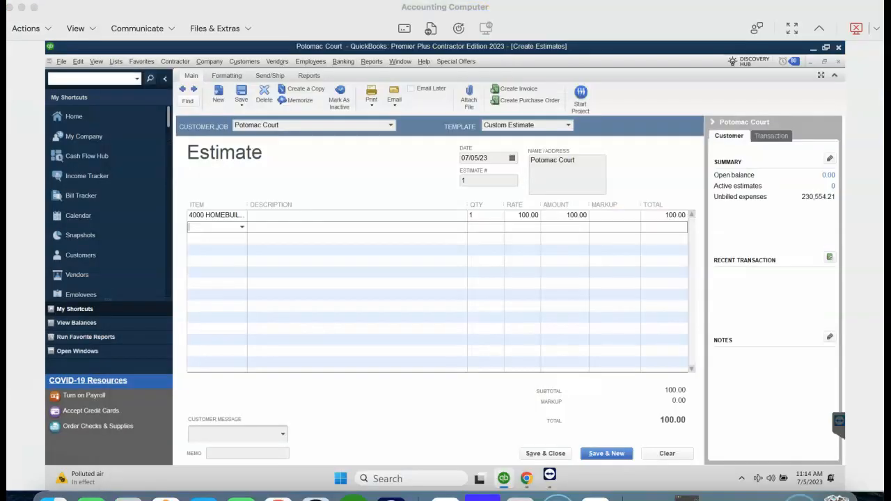
pyautogui.click(201, 230)
pyautogui.write('4006')
pyautogui.press('Tab')
pyautogui.press('Tab')
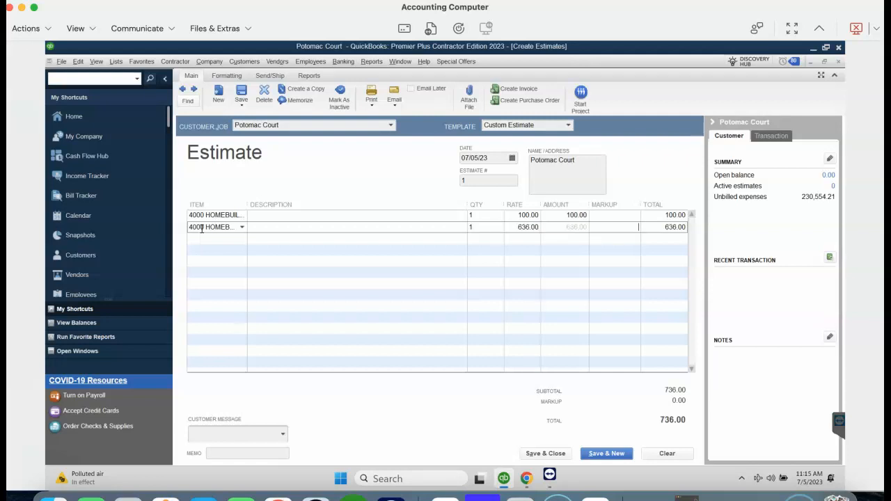
# Compute 636/159 in Calculator and set the second line to quantity 4 at 159.00.
pyautogui.click(521, 497)
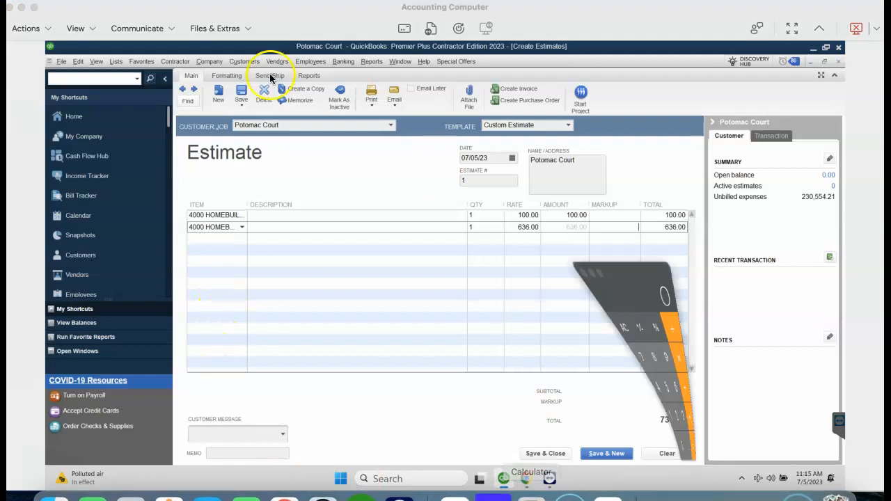
pyautogui.click(529, 176)
pyautogui.write('636/159')
pyautogui.press('Return')
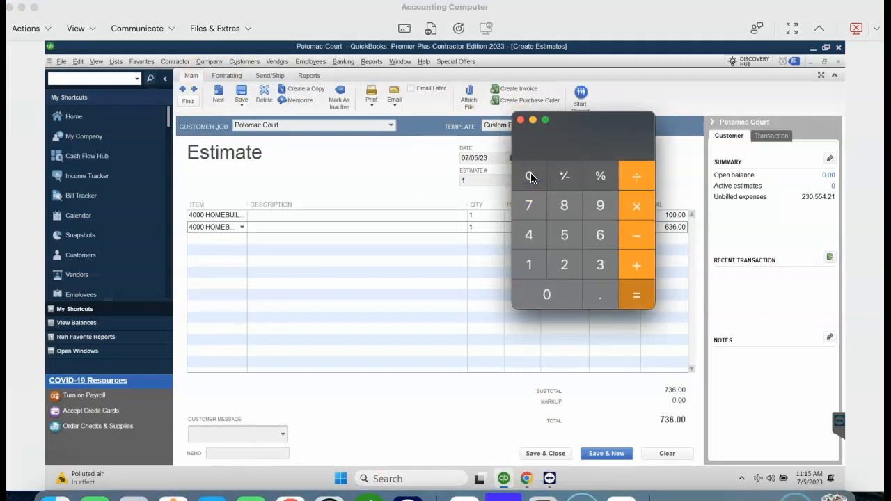
pyautogui.moveTo(532, 148); pyautogui.dragTo(212, 149)
pyautogui.click(212, 152)
pyautogui.click(486, 225)
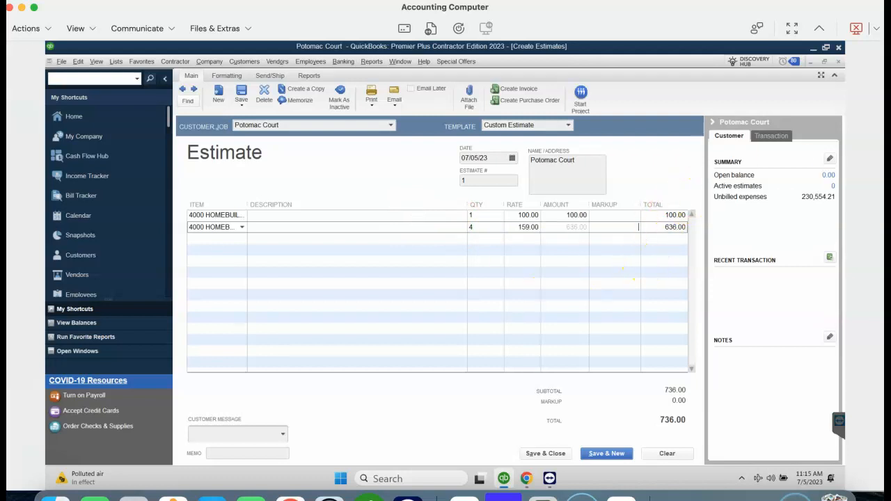
pyautogui.press('super+Tab')
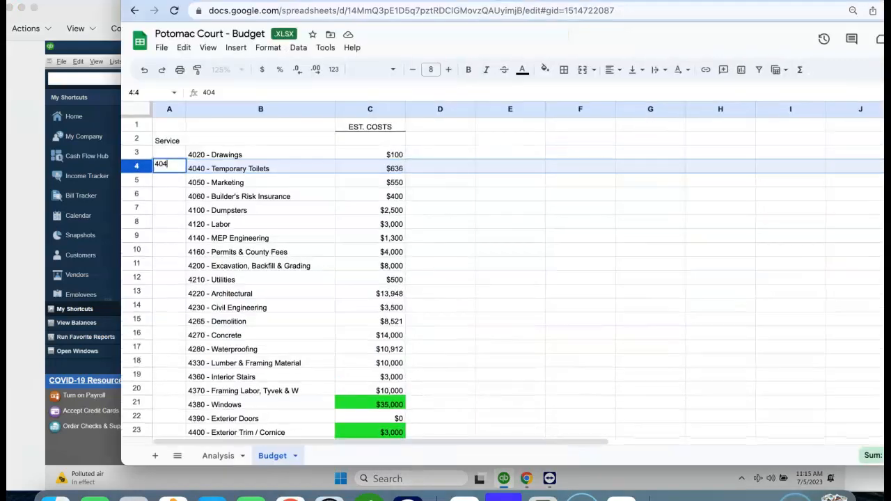
pyautogui.press('super+Tab')
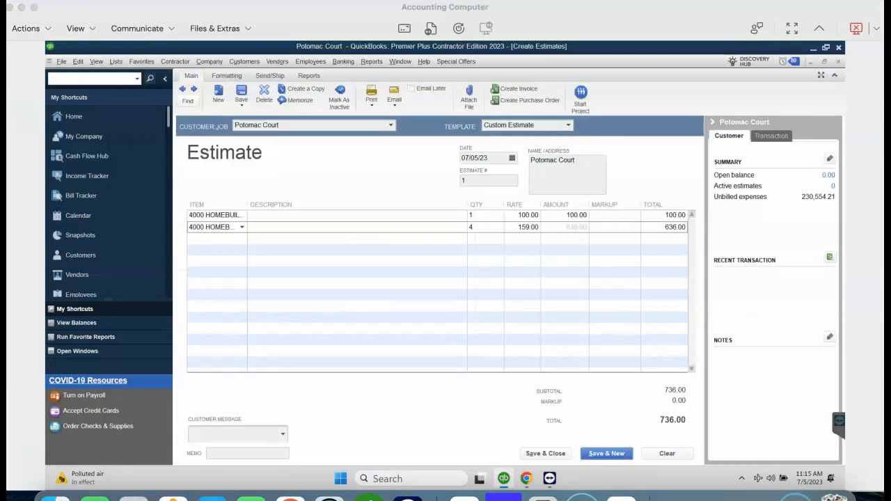
# Add a 4060 - Builder's Risk Insurance line with quantity 1 at 400.00.
pyautogui.click(228, 238)
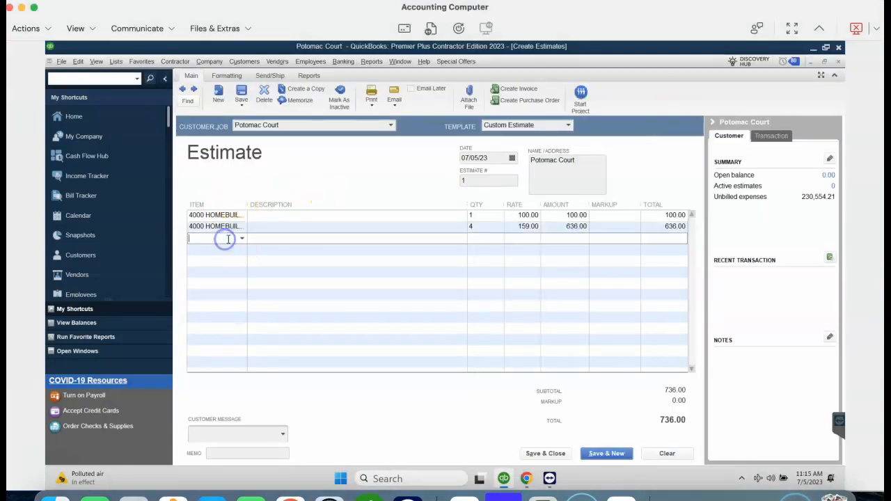
pyautogui.write('4060')
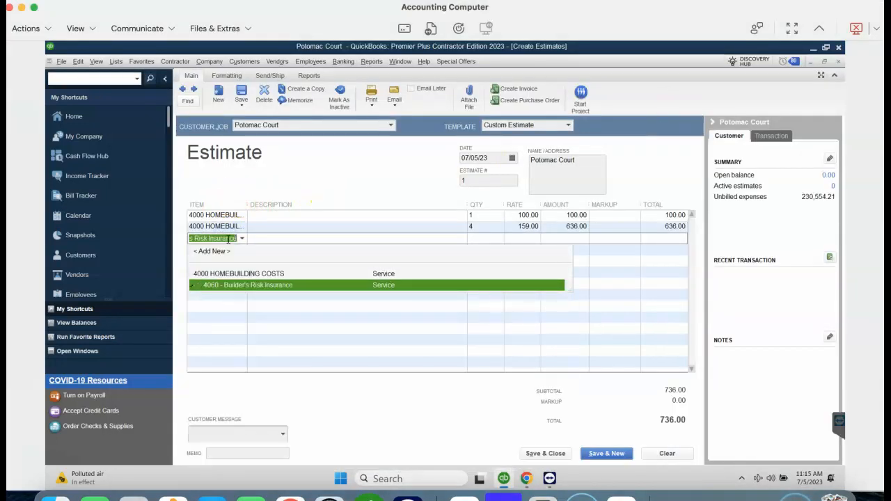
pyautogui.press('Tab')
pyautogui.write('1')
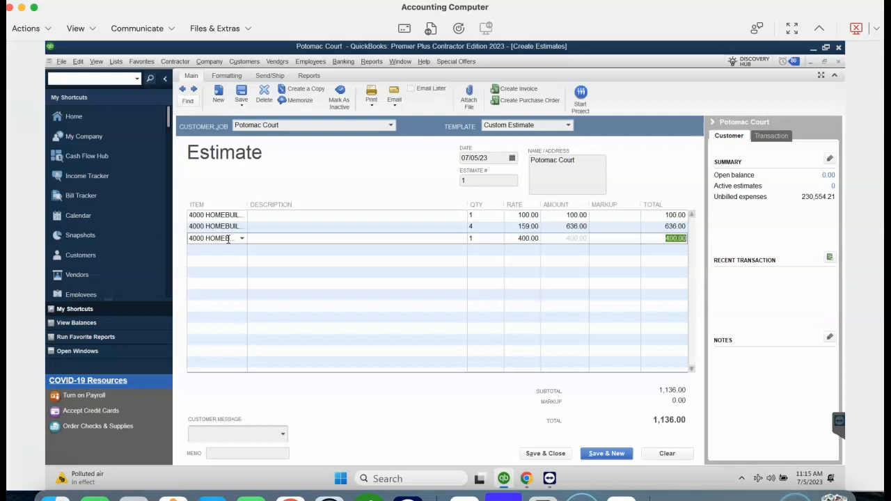
# Hide the shortcuts sidebar and widen the Item column to show full item names.
pyautogui.click(169, 82)
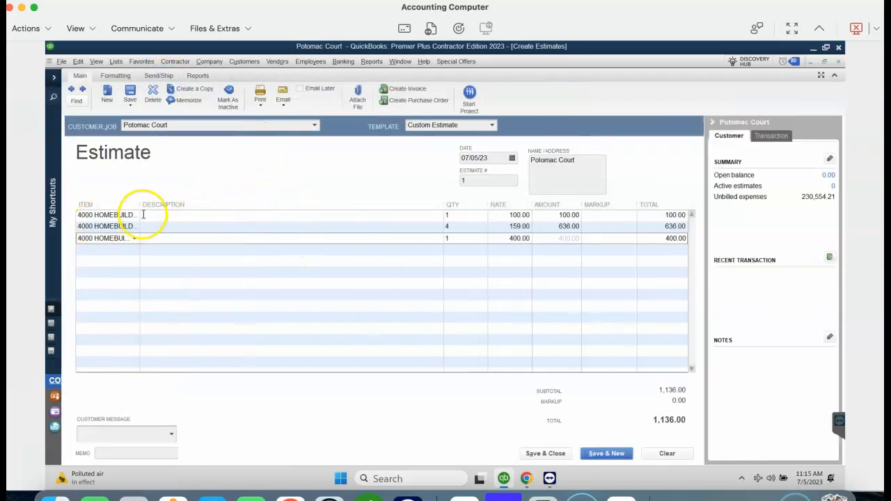
pyautogui.moveTo(140, 202); pyautogui.dragTo(289, 205)
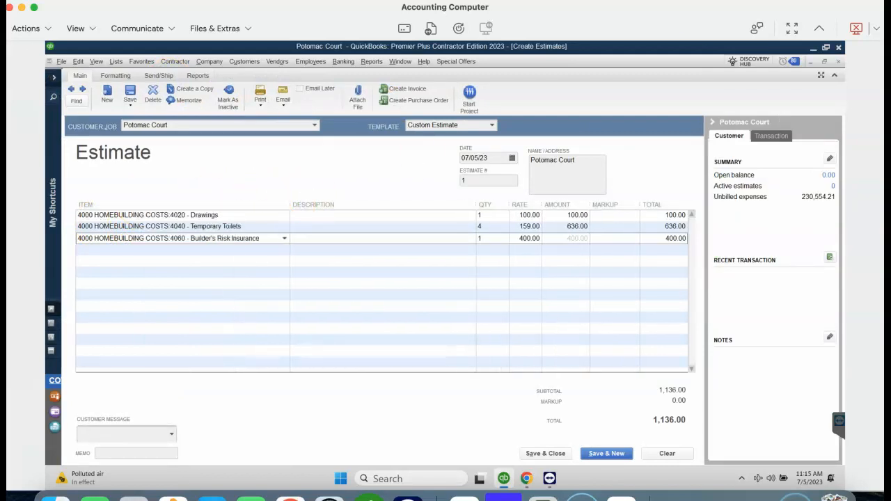
pyautogui.moveTo(825, 46)
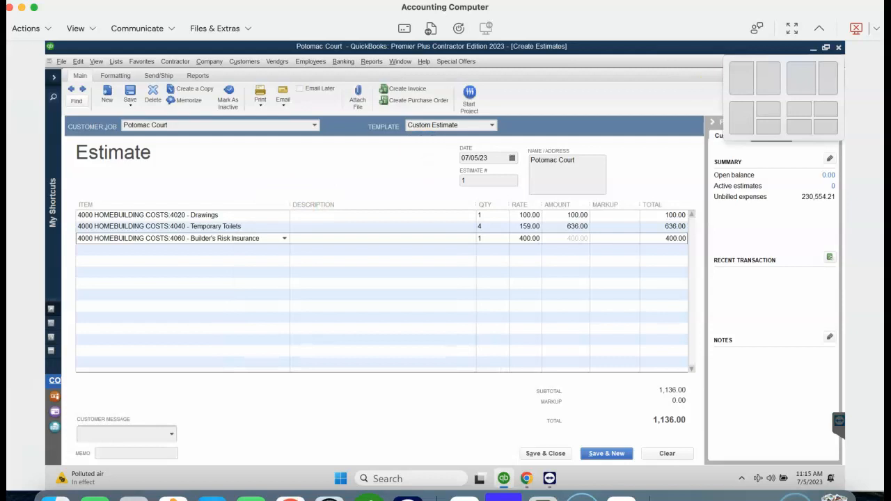
pyautogui.moveTo(565, 80); pyautogui.dragTo(290, 7)
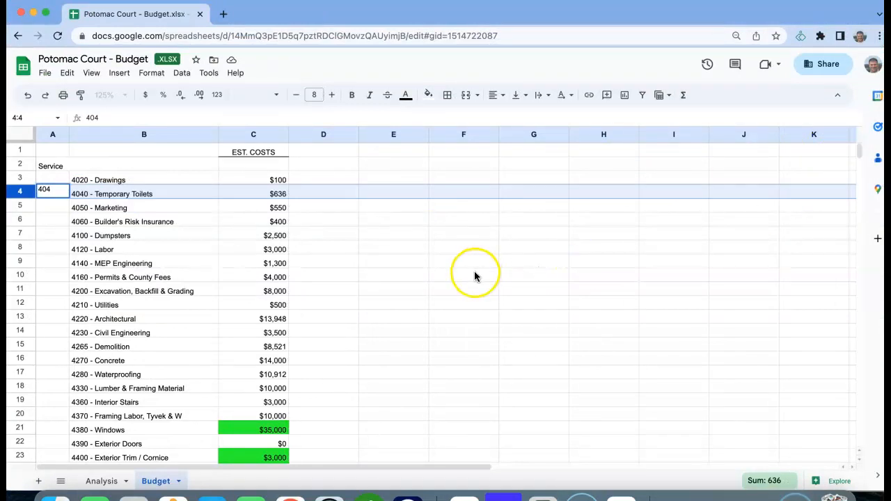
# Scroll the budget to row 55 and confirm C55's =SUM(C3:C54) total of $304,206.
pyautogui.scroll(-1, 474, 271)
pyautogui.click(415, 302)
pyautogui.scroll(-3, 415, 302)
pyautogui.scroll(-8, 415, 306)
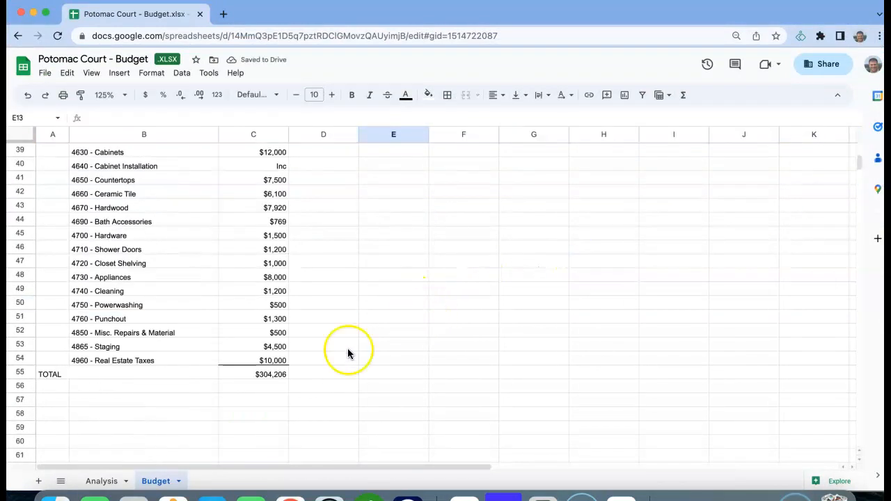
pyautogui.click(280, 374)
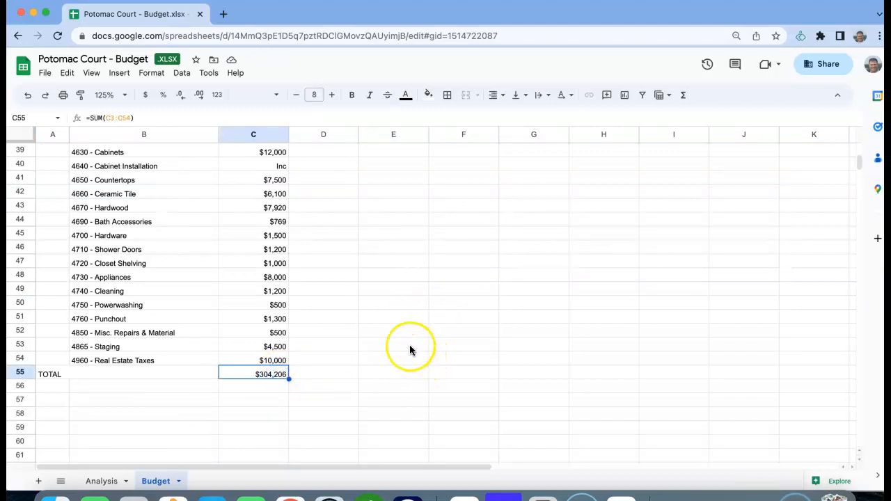
pyautogui.moveTo(395, 14); pyautogui.dragTo(890, 32)
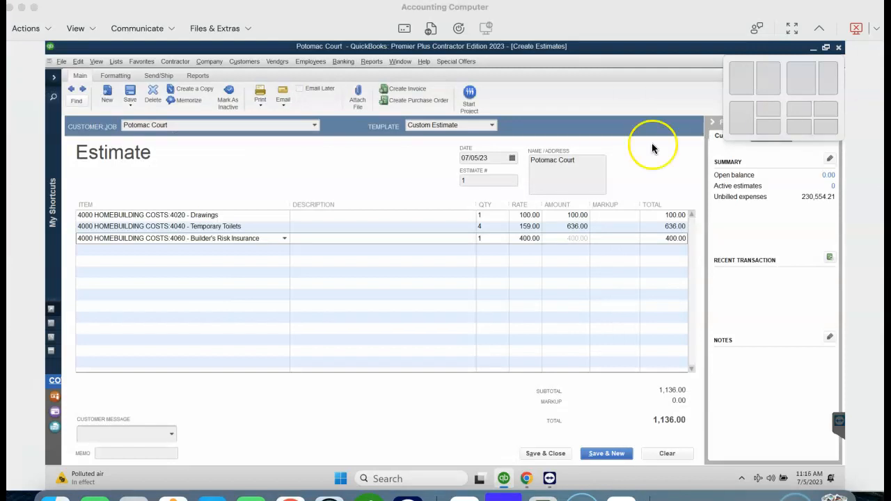
pyautogui.click(322, 218)
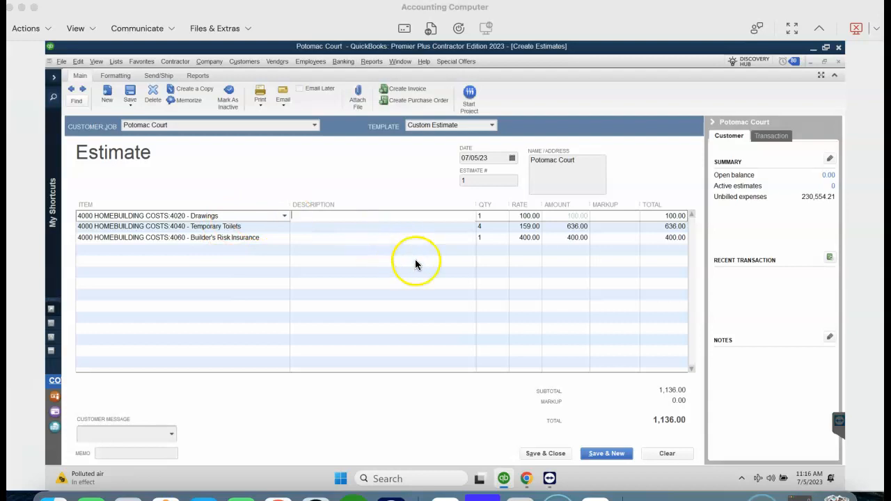
pyautogui.click(538, 452)
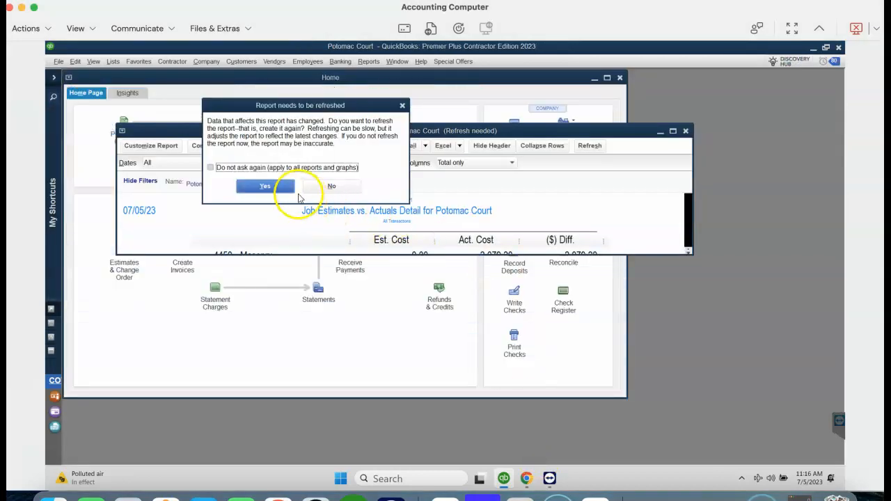
# Refresh the Potomac Court report and review 1,136.00 estimated costs against 230,554.21 actual.
pyautogui.click(278, 185)
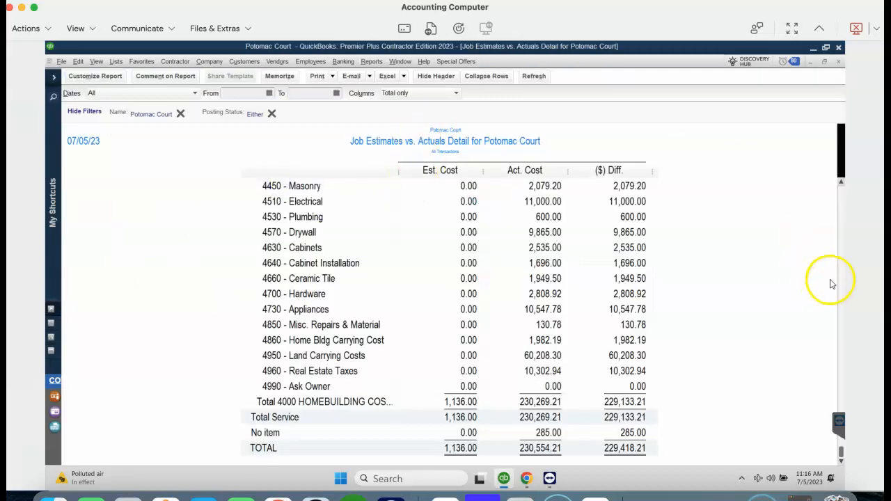
pyautogui.scroll(8, 808, 286)
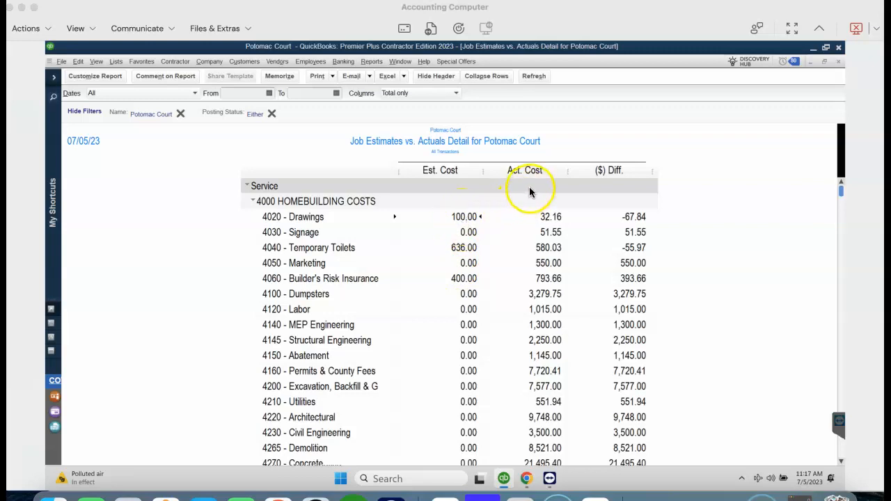
pyautogui.moveTo(841, 190); pyautogui.dragTo(839, 252)
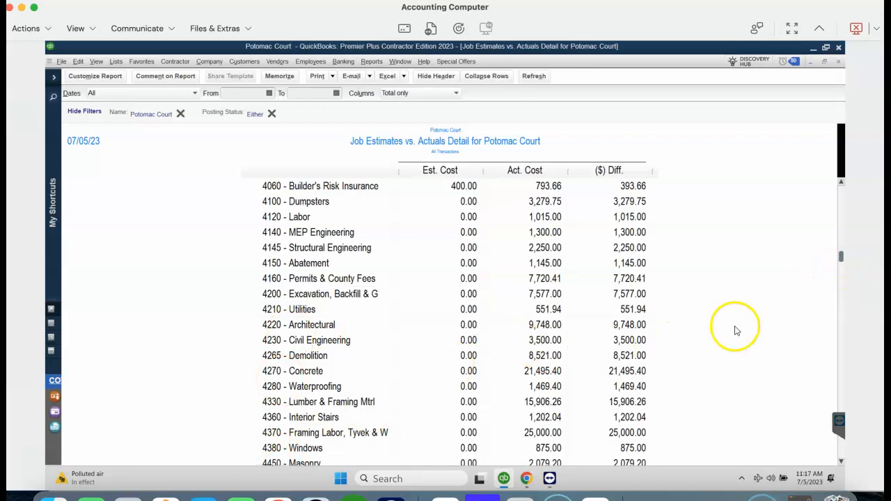
pyautogui.moveTo(841, 258); pyautogui.dragTo(835, 461)
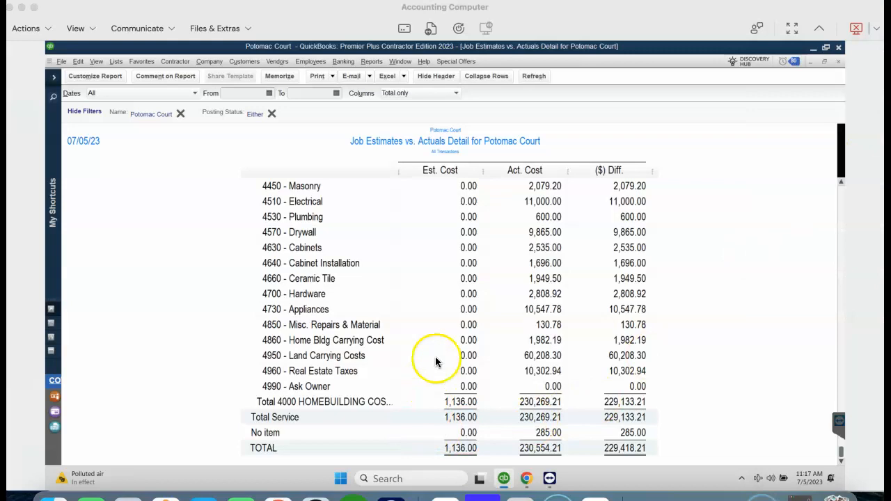
pyautogui.moveTo(890, 20); pyautogui.dragTo(876, 24)
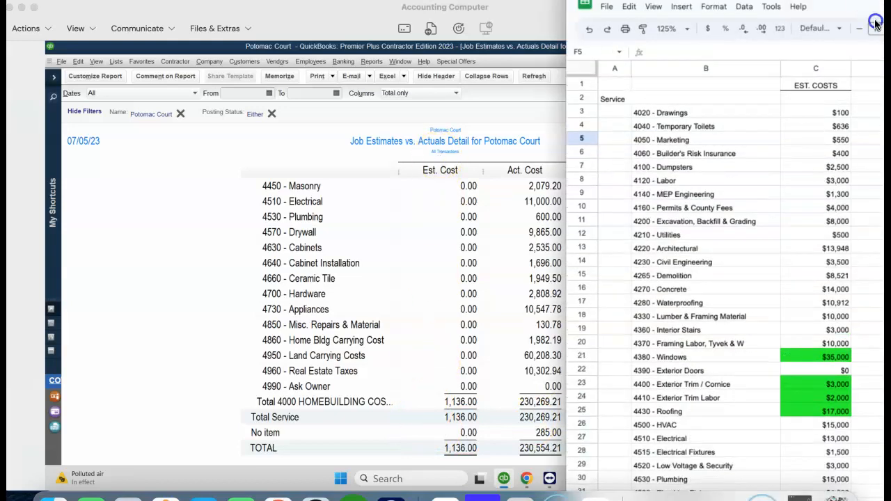
# Check the Sheets budget's $304,206 TOTAL, then bring the Potomac Court cost report back to the top.
pyautogui.scroll(-10, 513, 414)
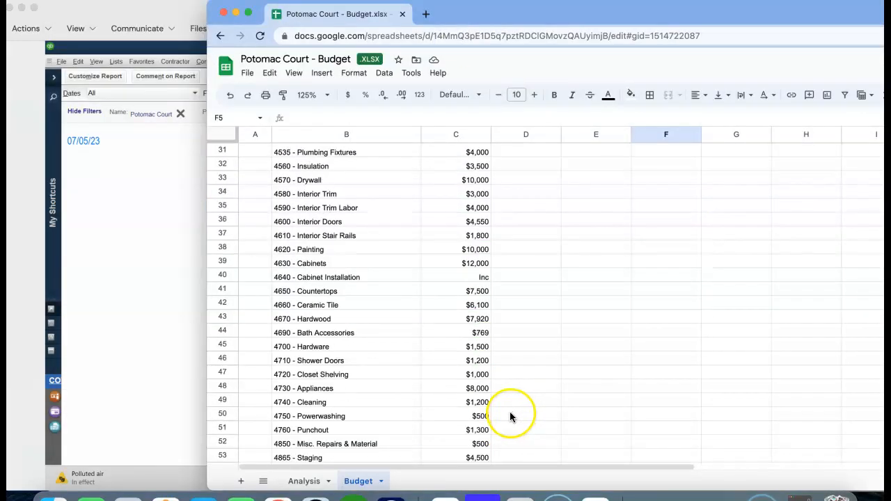
pyautogui.scroll(-6, 510, 416)
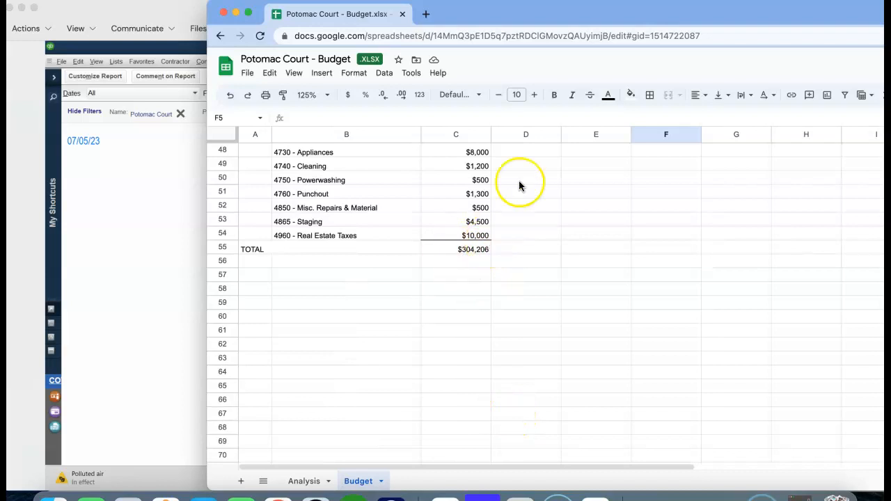
pyautogui.moveTo(544, 15); pyautogui.dragTo(890, 16)
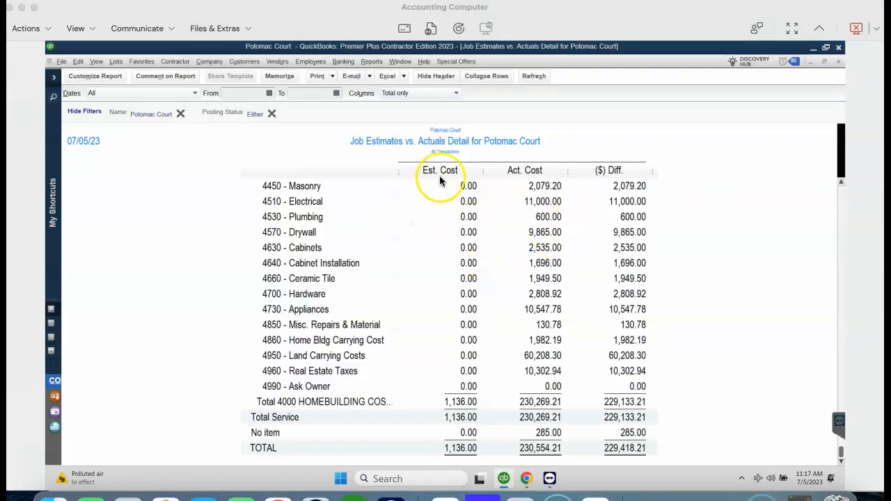
pyautogui.scroll(9, 646, 318)
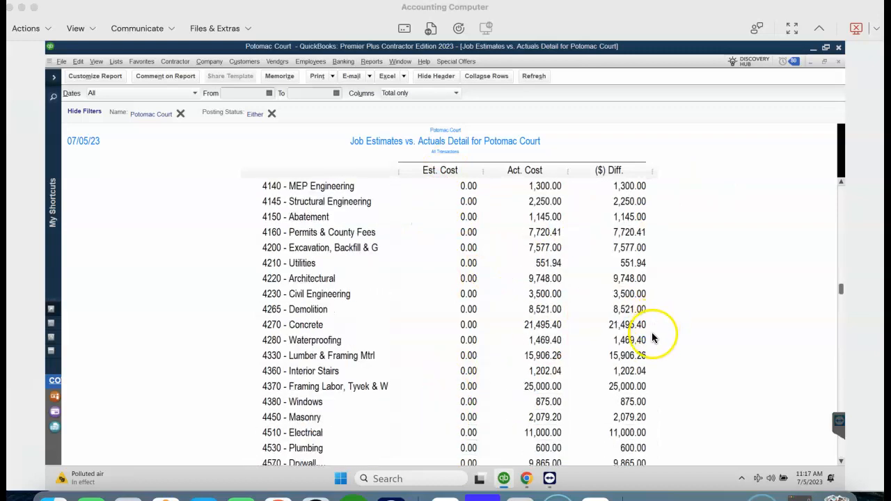